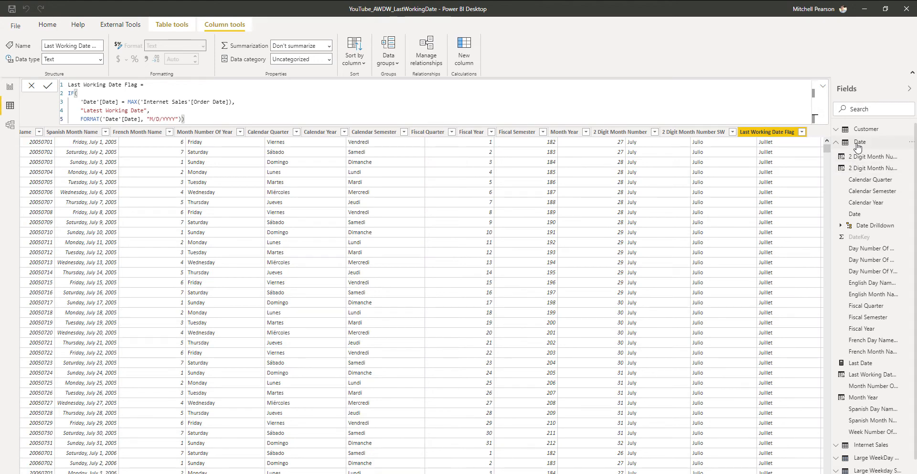
pyautogui.click(860, 143)
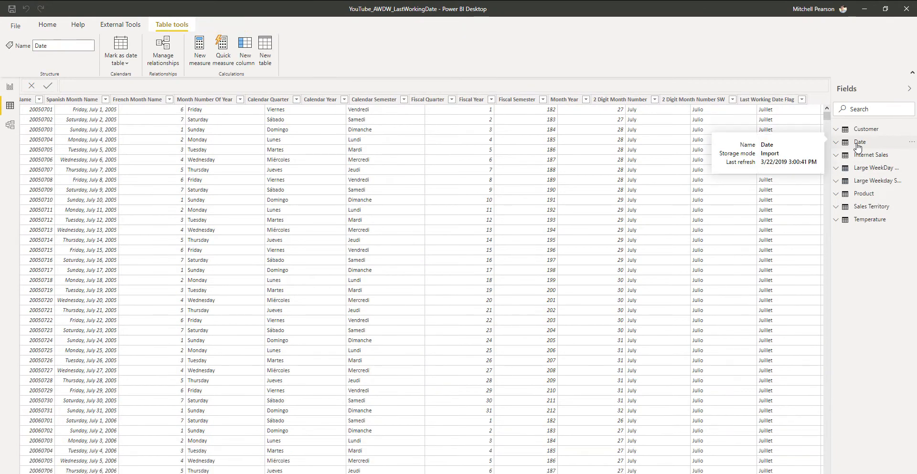
pyautogui.click(836, 142)
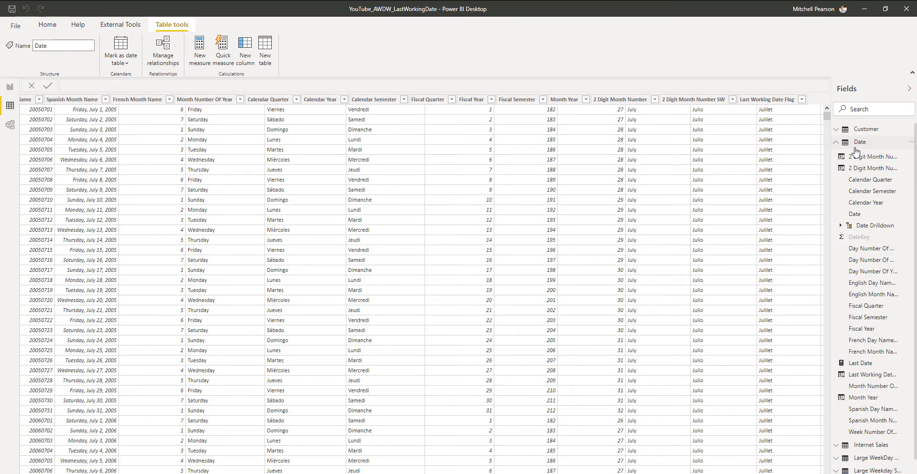
pyautogui.scroll(-1, 870, 401)
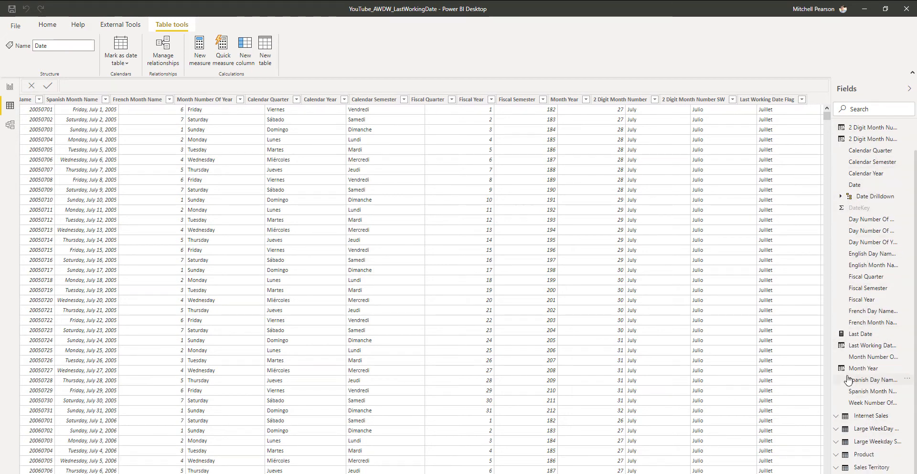
pyautogui.scroll(2, 855, 402)
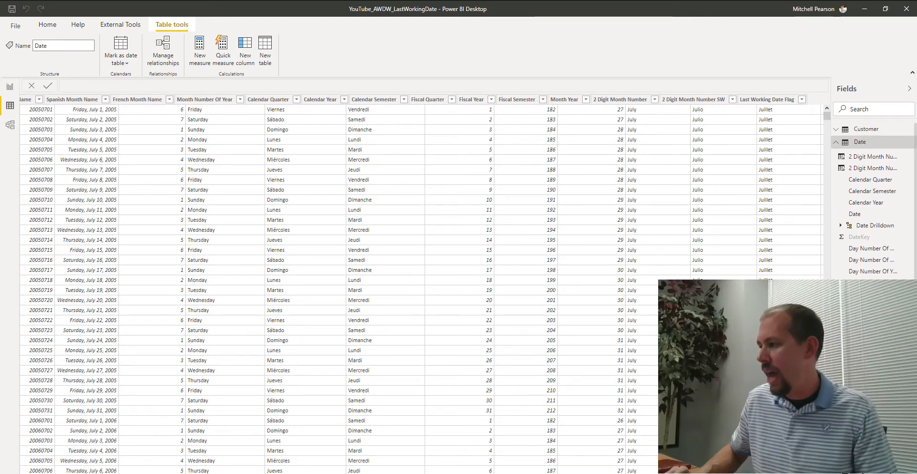
pyautogui.click(766, 99)
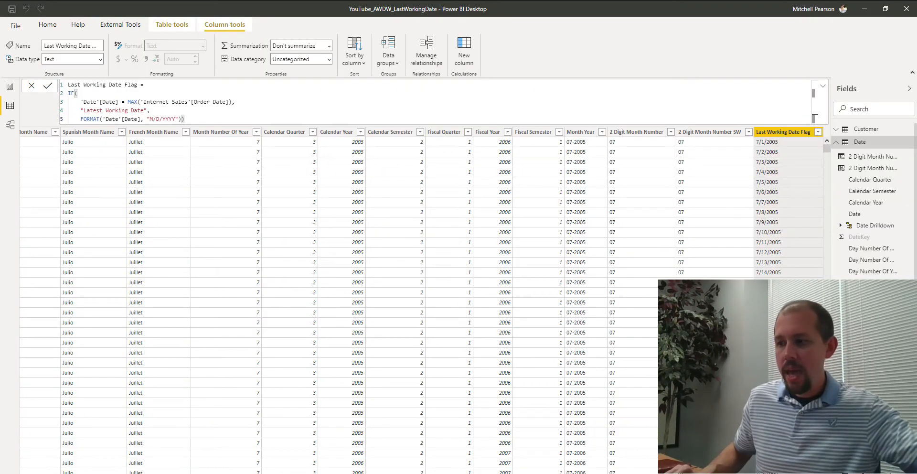
# Scroll the Date table left and erase the mistaken comment text from the formula
pyautogui.moveTo(645, 469); pyautogui.dragTo(20, 467)
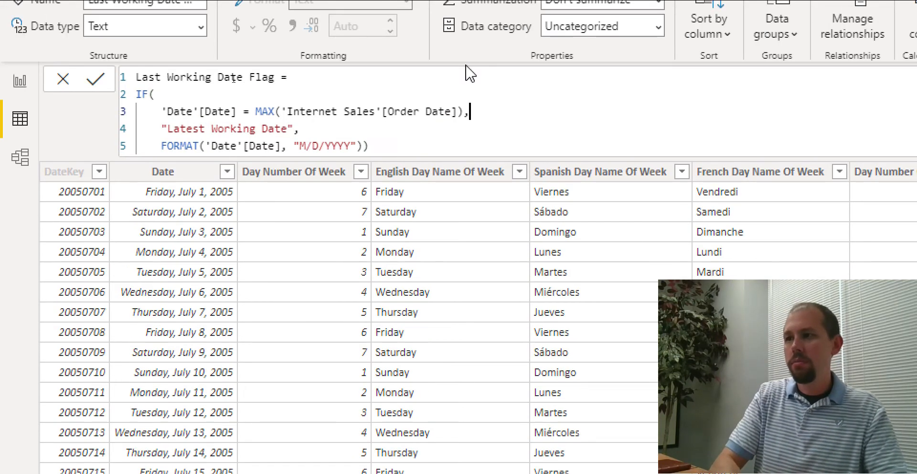
pyautogui.write('// july ')
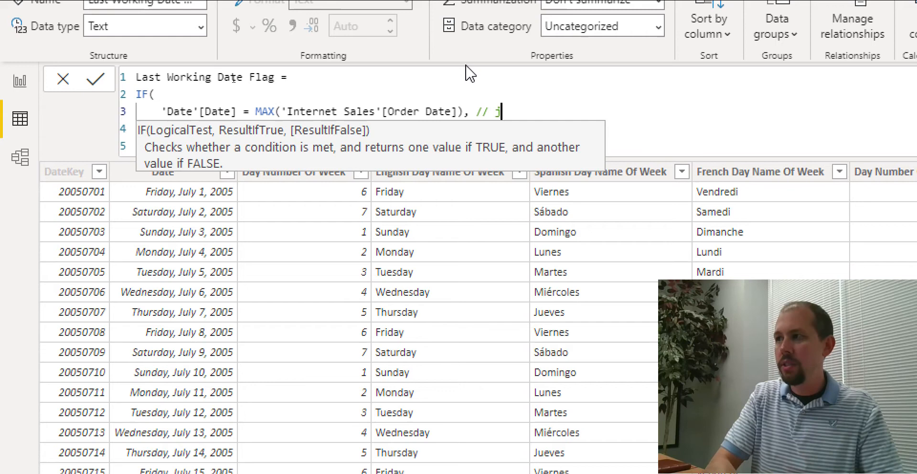
pyautogui.write('1s')
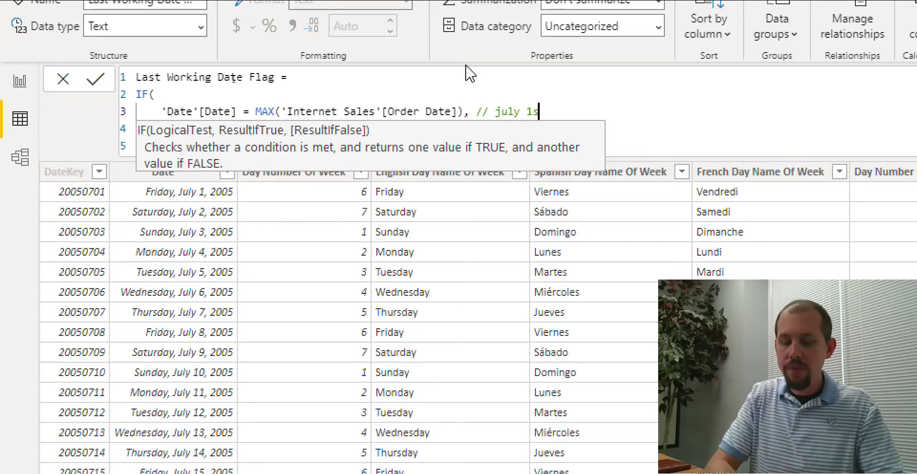
pyautogui.write('t 2005')
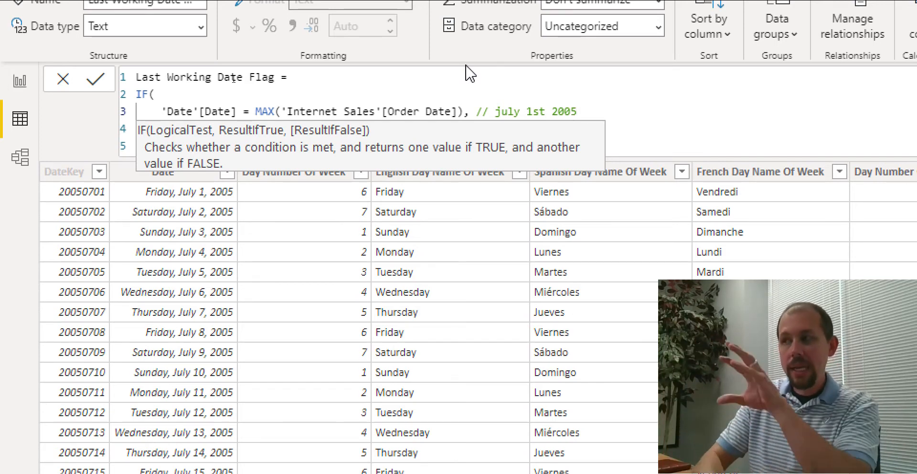
pyautogui.press('BackSpace')
pyautogui.press('BackSpace')
pyautogui.press('BackSpace')
pyautogui.press('BackSpace')
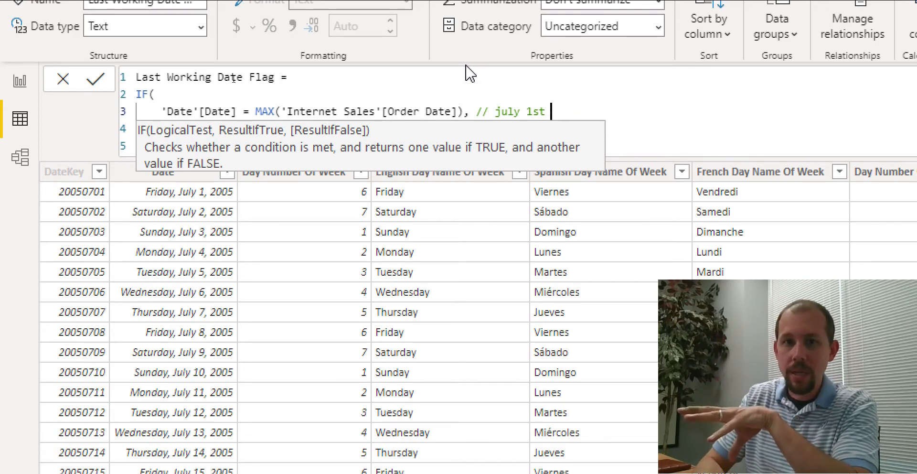
pyautogui.press('BackSpace')
pyautogui.press('BackSpace')
pyautogui.press('BackSpace')
pyautogui.press('BackSpace')
pyautogui.press('BackSpace')
pyautogui.press('BackSpace')
pyautogui.press('BackSpace')
pyautogui.press('BackSpace')
pyautogui.press('BackSpace')
pyautogui.press('BackSpace')
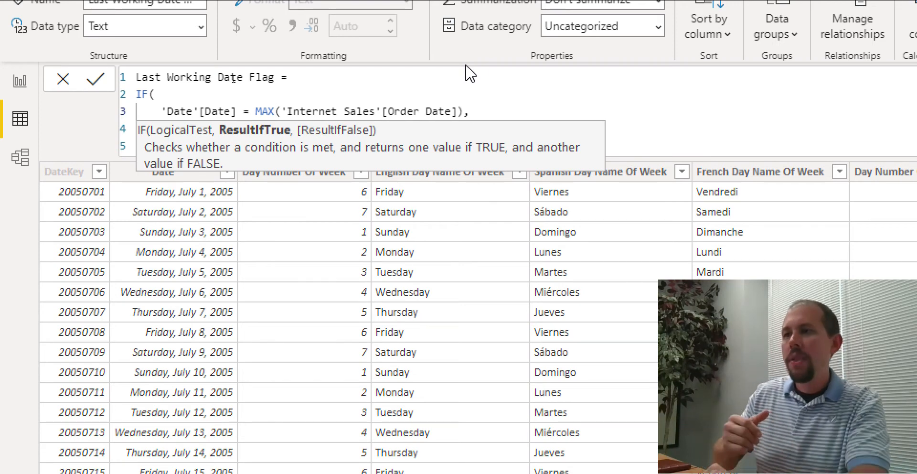
# Add the comment // 7/31/2008 at the end of the formula's condition line
pyautogui.click(190, 112)
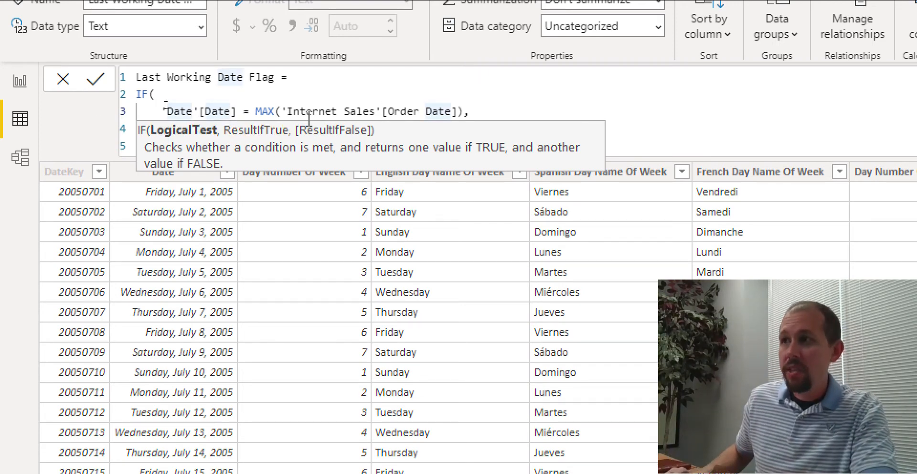
pyautogui.click(495, 111)
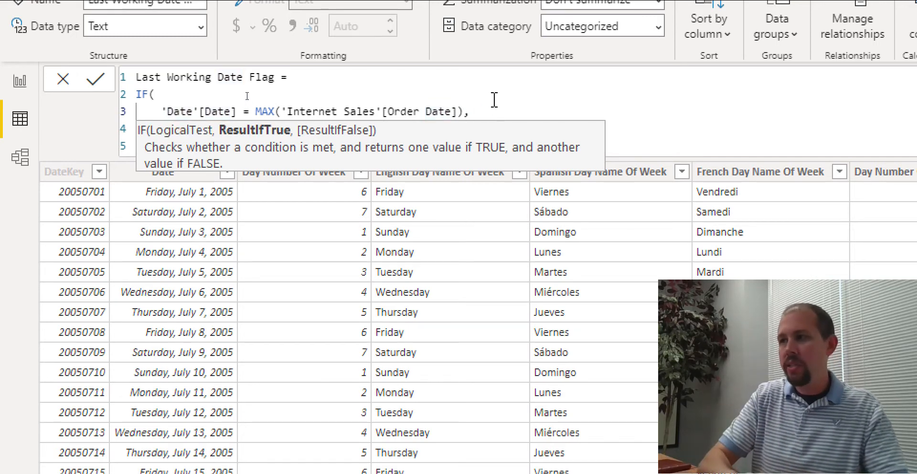
pyautogui.write(' //7/31/')
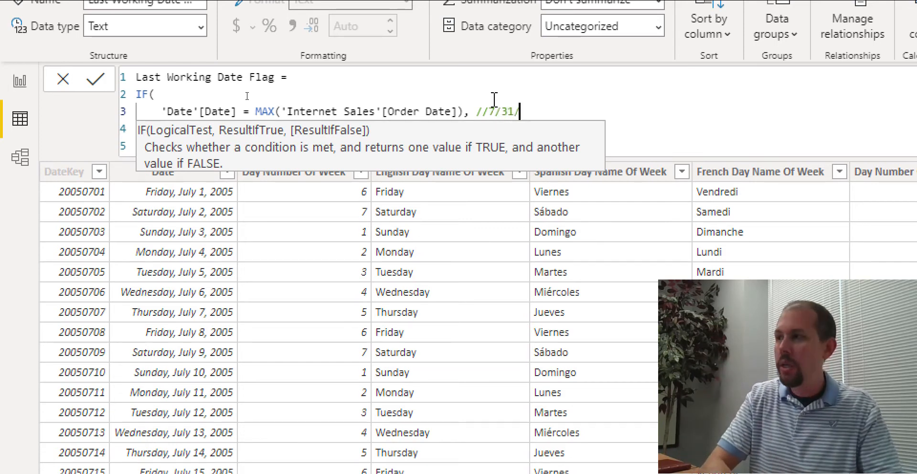
pyautogui.write('2008')
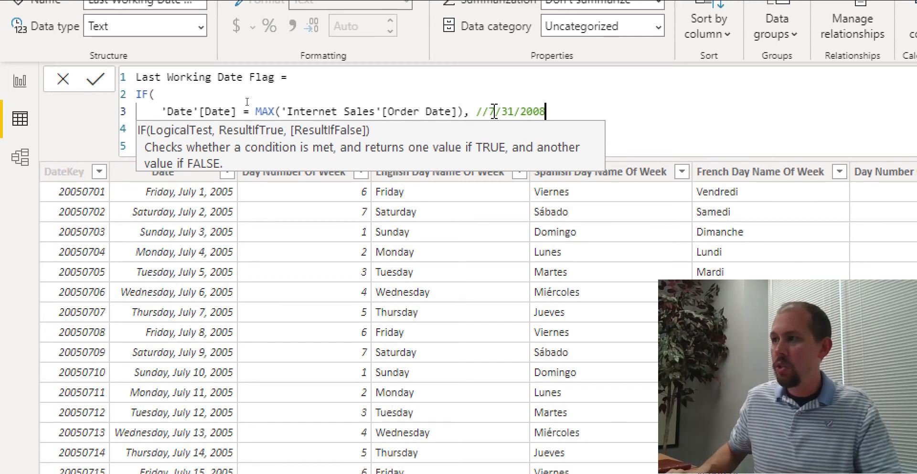
pyautogui.click(493, 111)
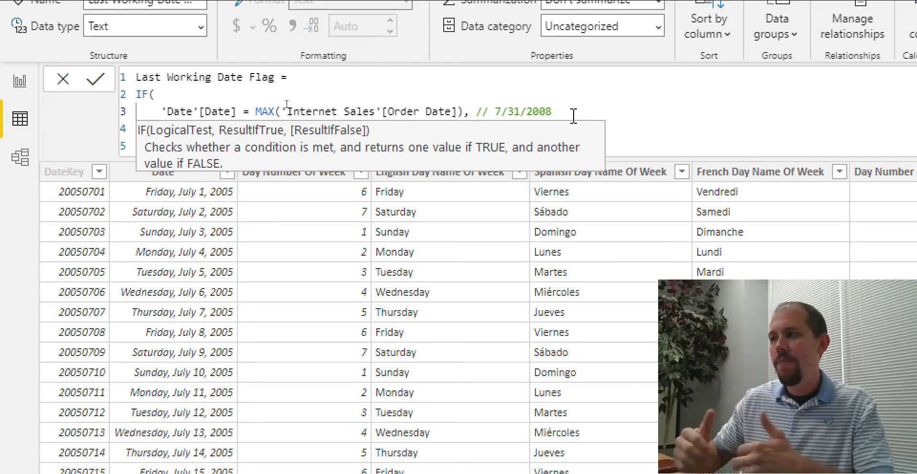
pyautogui.click(649, 142)
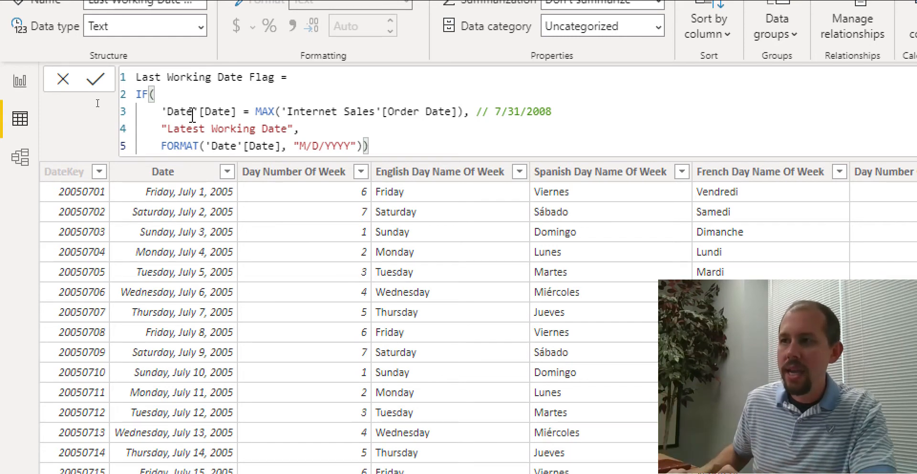
# Highlight the 'Latest Working Date' result, then commit the commented formula with Enter
pyautogui.moveTo(164, 128); pyautogui.dragTo(294, 128)
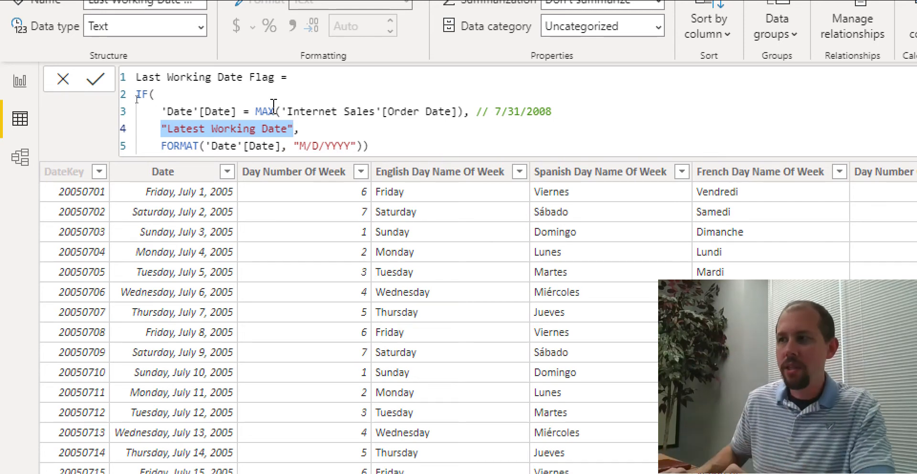
pyautogui.click(401, 142)
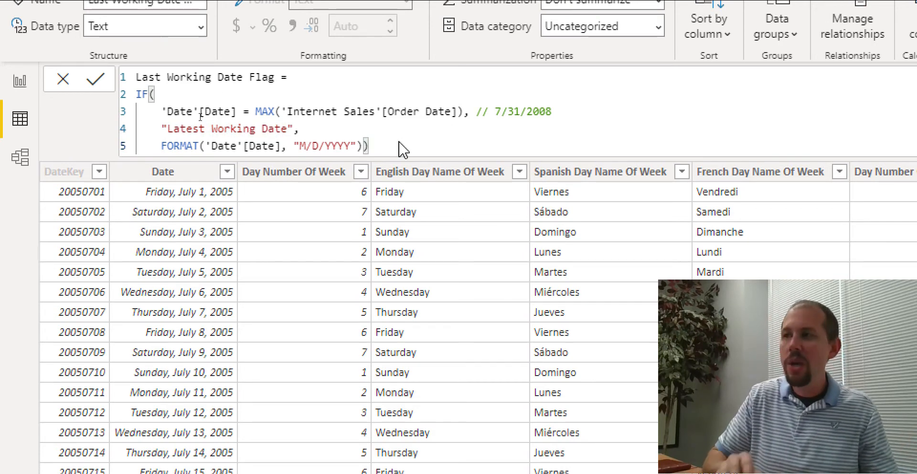
pyautogui.press('Return')
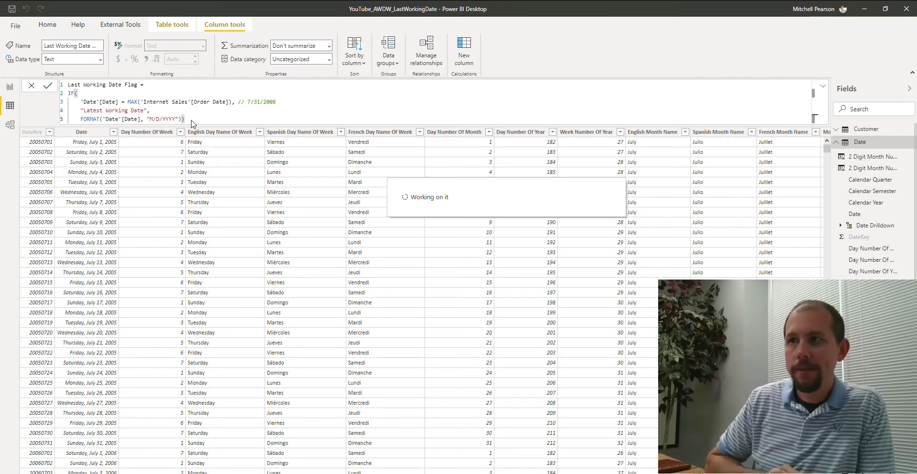
# Add an empty slicer and place it at the upper right of the next report page
pyautogui.click(10, 86)
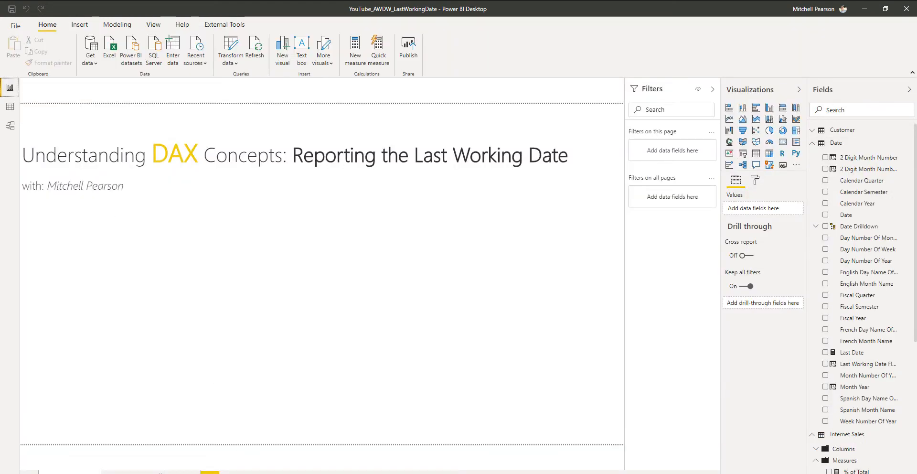
pyautogui.hotkey('ctrl', 'pagedown')
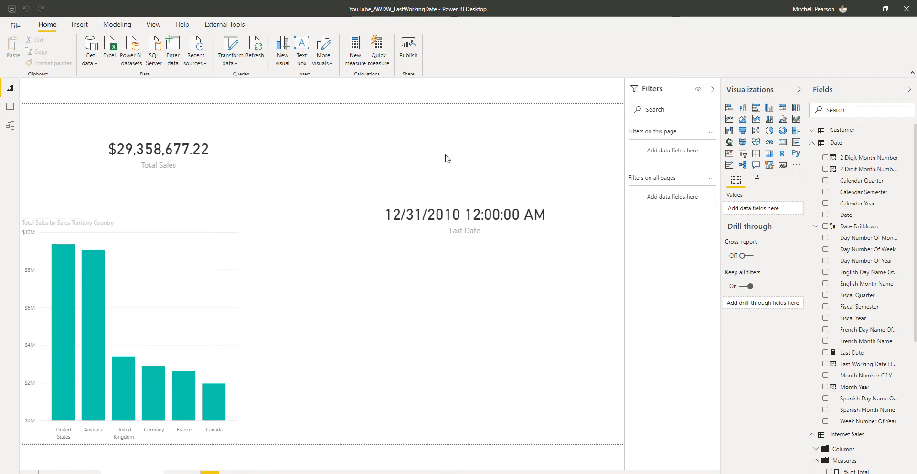
pyautogui.click(743, 154)
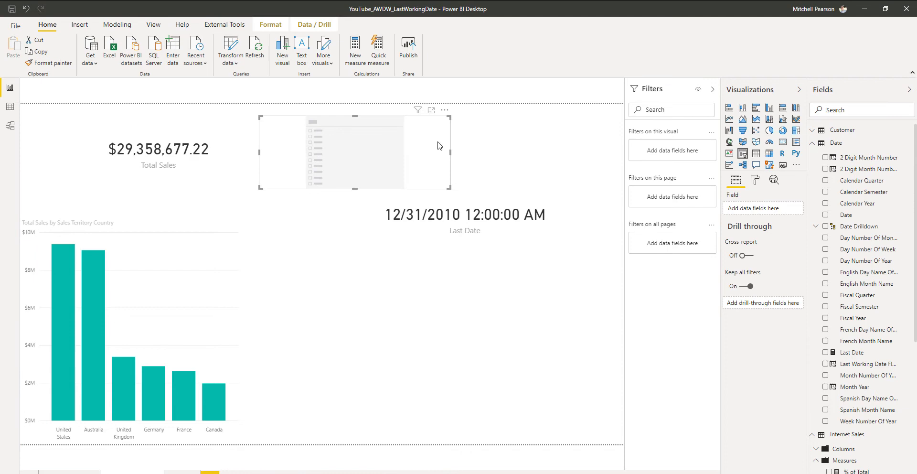
pyautogui.moveTo(438, 145); pyautogui.dragTo(570, 143)
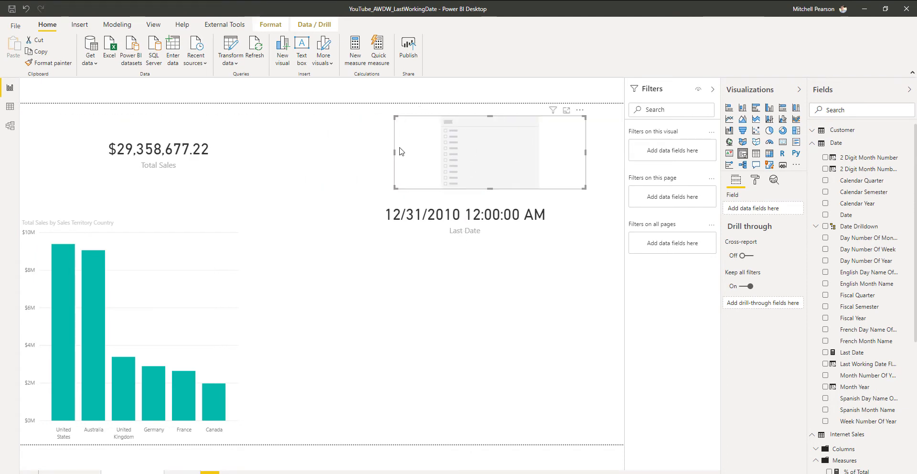
pyautogui.moveTo(394, 154); pyautogui.dragTo(378, 154)
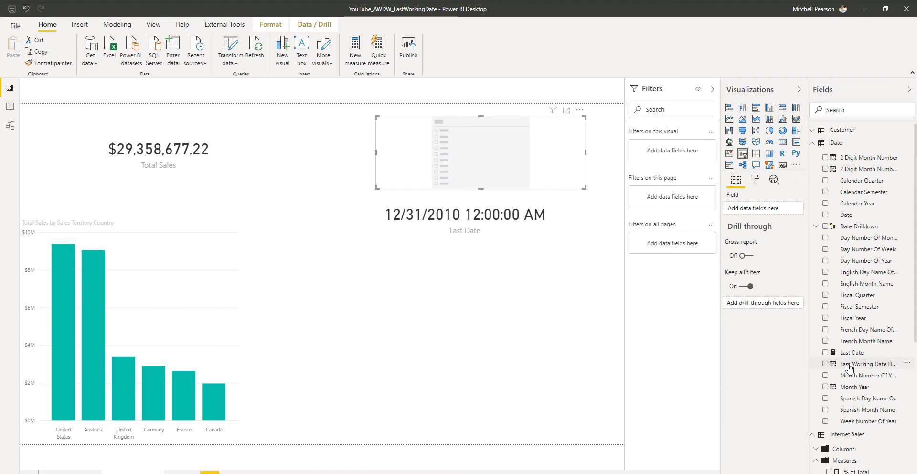
# Fill the slicer with Last Working Date Flag, make it a dropdown and shrink its height
pyautogui.moveTo(495, 159); pyautogui.dragTo(496, 160)
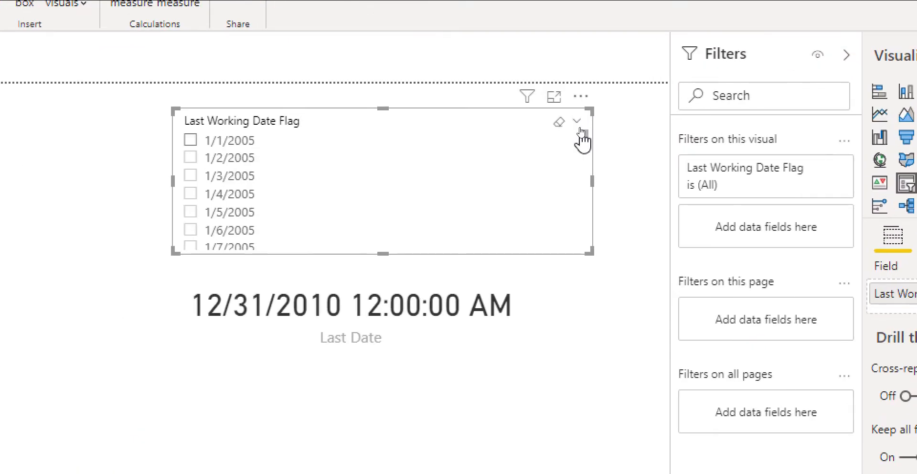
pyautogui.click(579, 126)
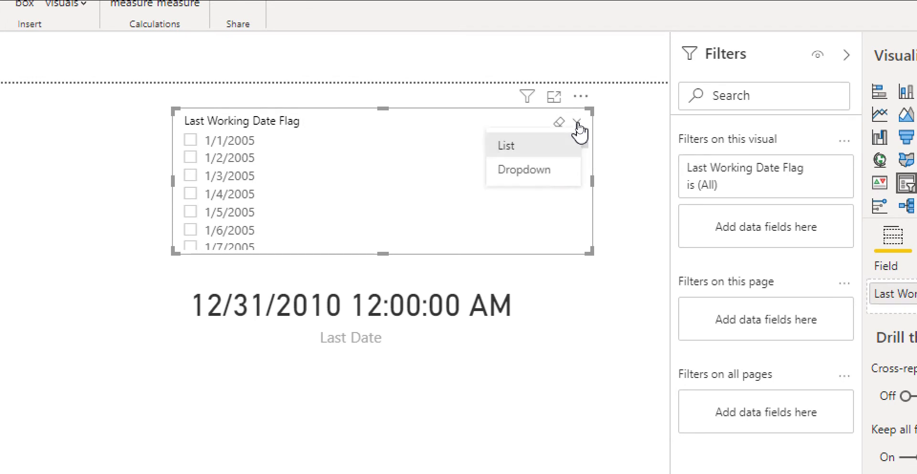
pyautogui.click(524, 169)
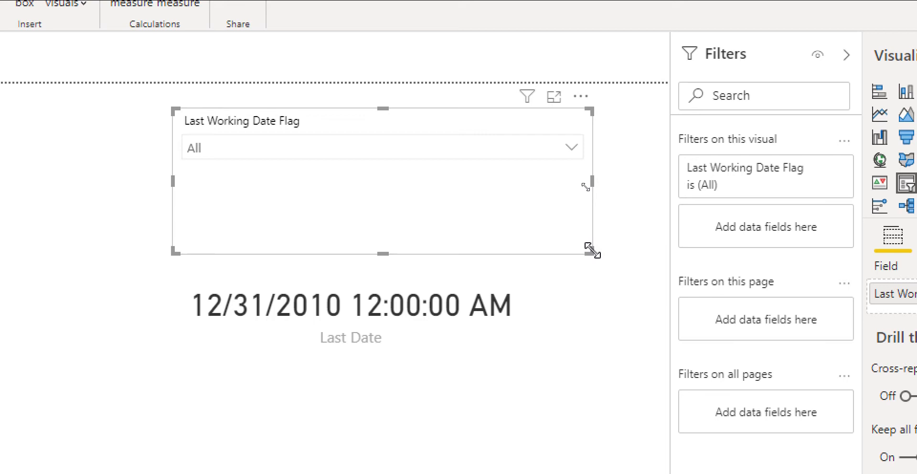
pyautogui.moveTo(592, 251); pyautogui.dragTo(604, 174)
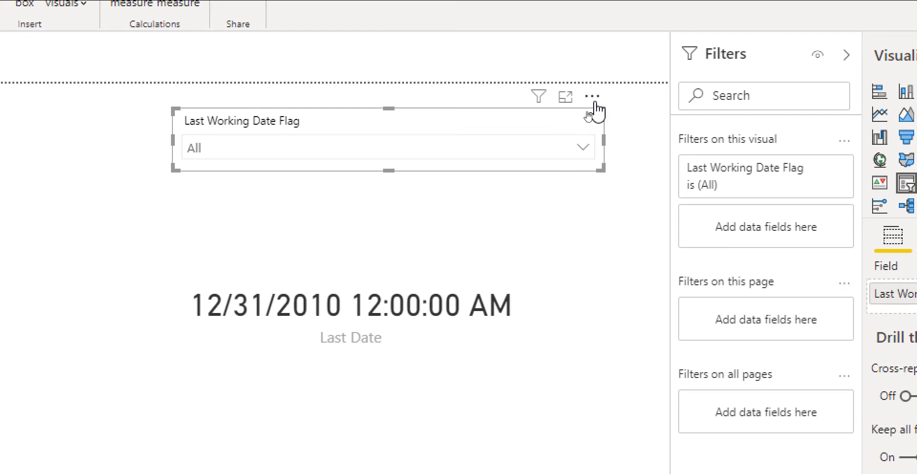
# Add a search box to the slicer through its extra options
pyautogui.click(583, 148)
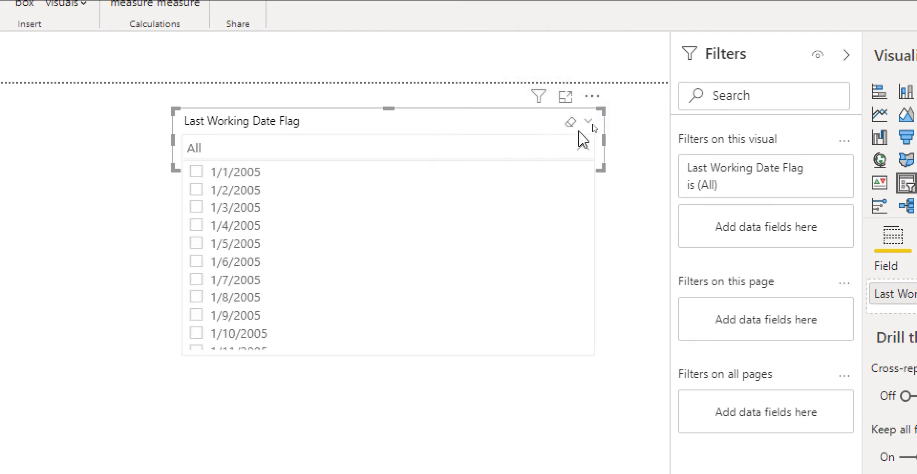
pyautogui.click(592, 98)
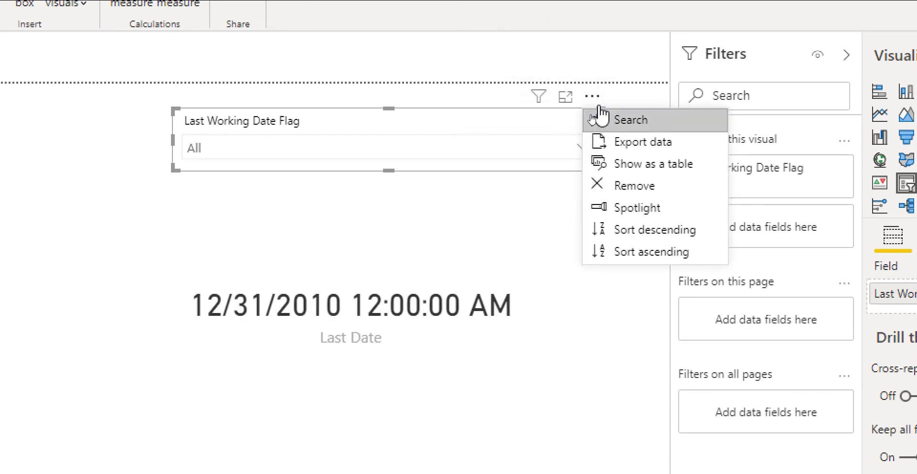
pyautogui.click(625, 119)
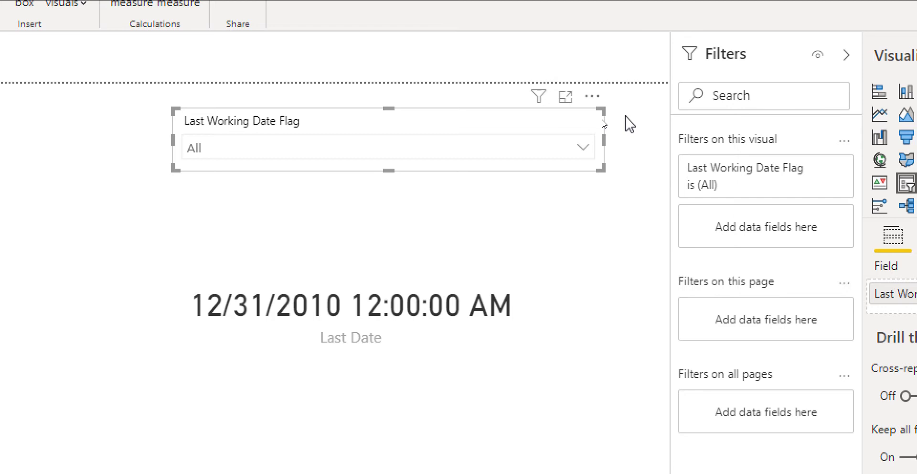
pyautogui.click(586, 148)
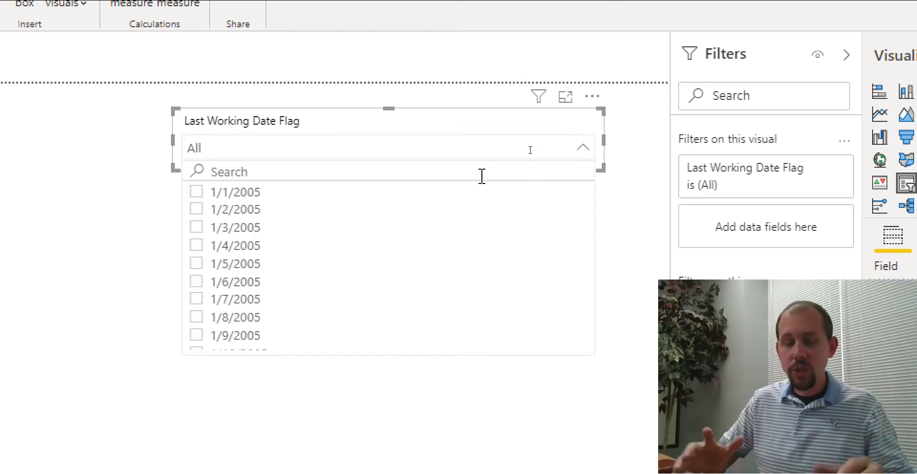
pyautogui.write('Lat')
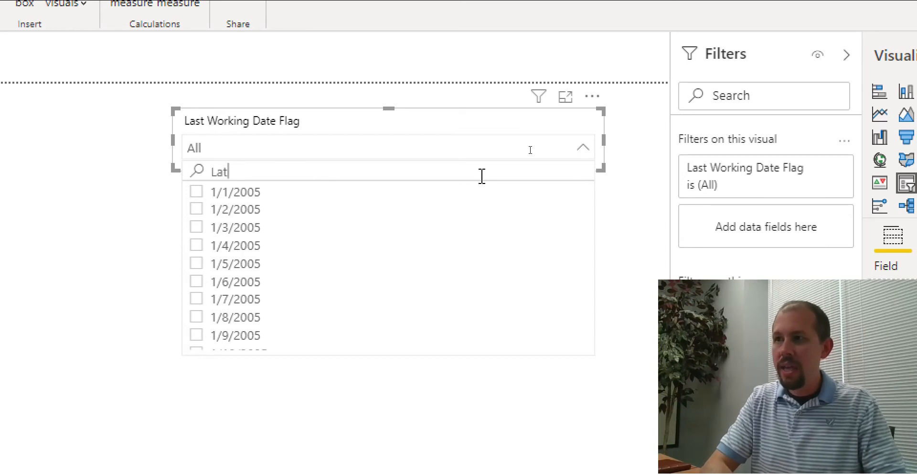
pyautogui.write('est')
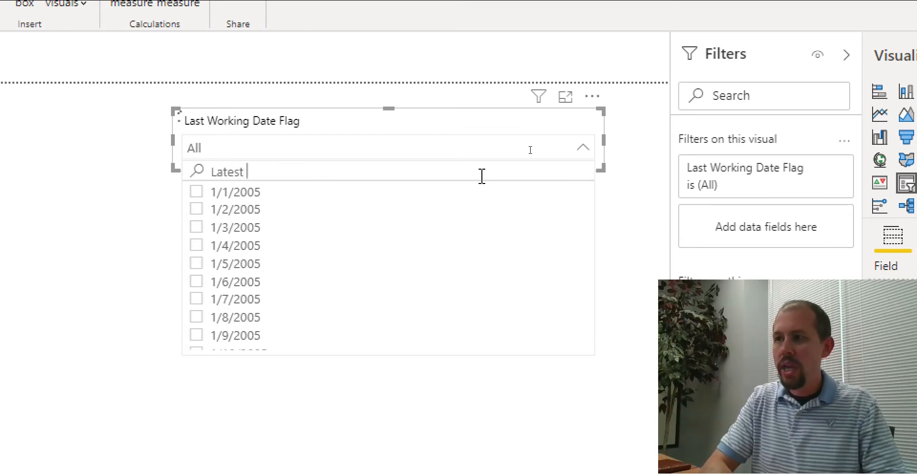
pyautogui.write(' Working')
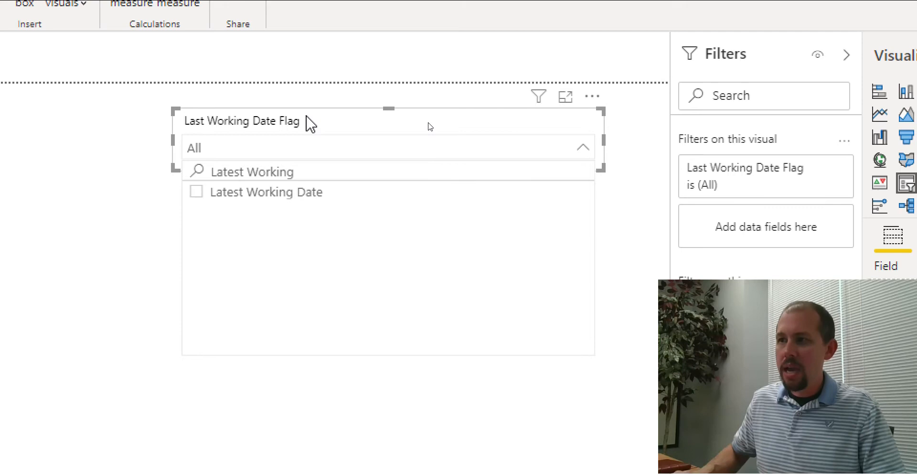
# Test filtering the page to Latest Working Date, then clear the selection back to All
pyautogui.click(196, 193)
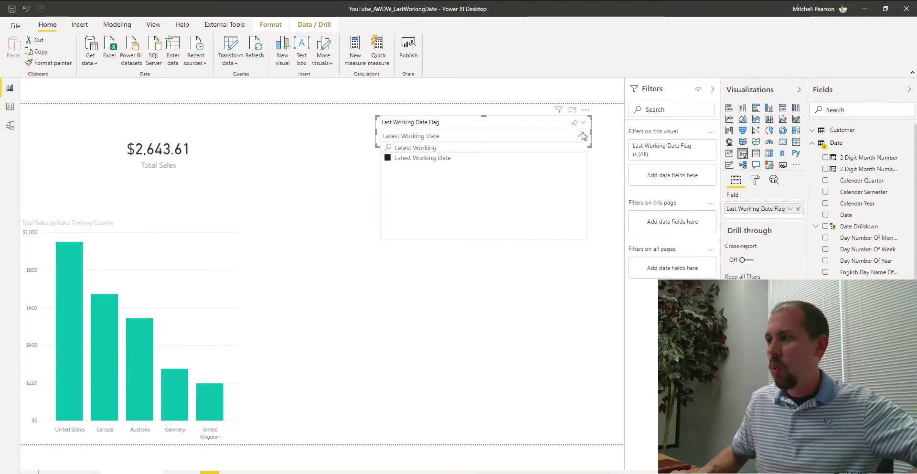
pyautogui.click(583, 135)
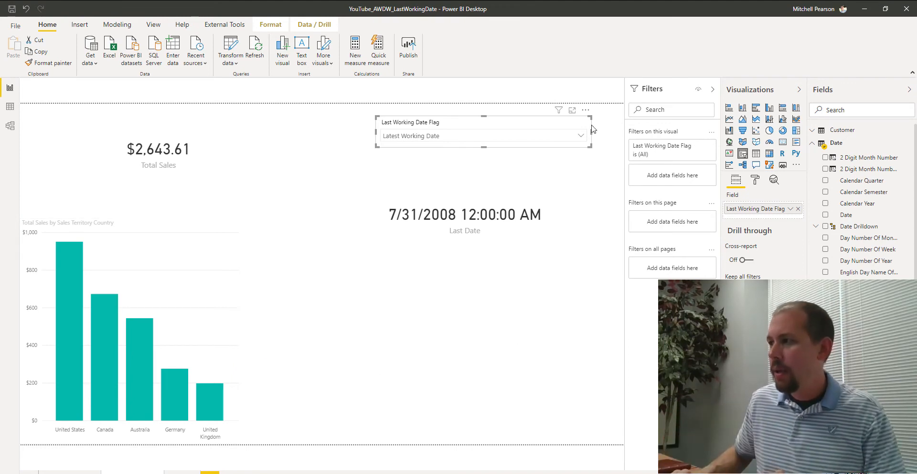
pyautogui.click(583, 137)
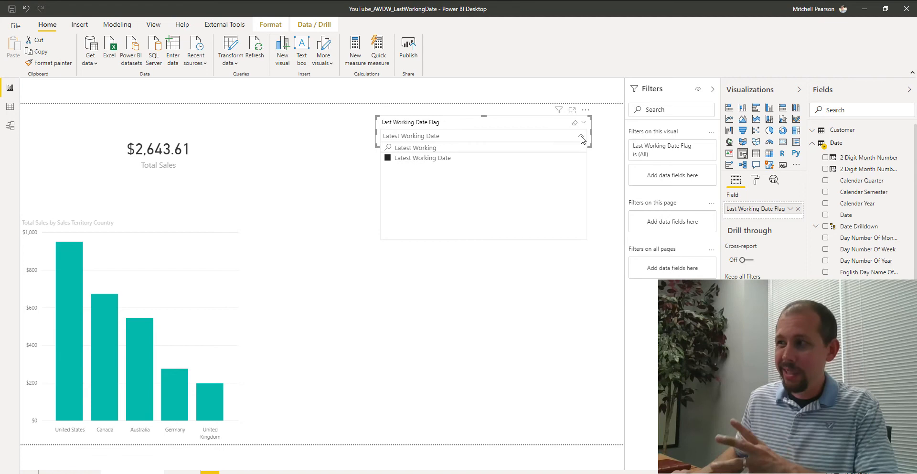
pyautogui.click(388, 158)
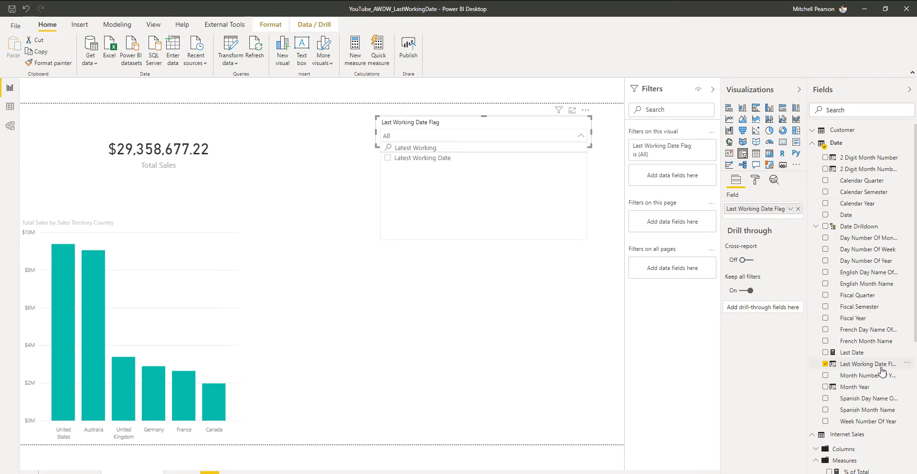
# Sort the Last Working Date Flag column by Date and check the slicer's order
pyautogui.click(867, 363)
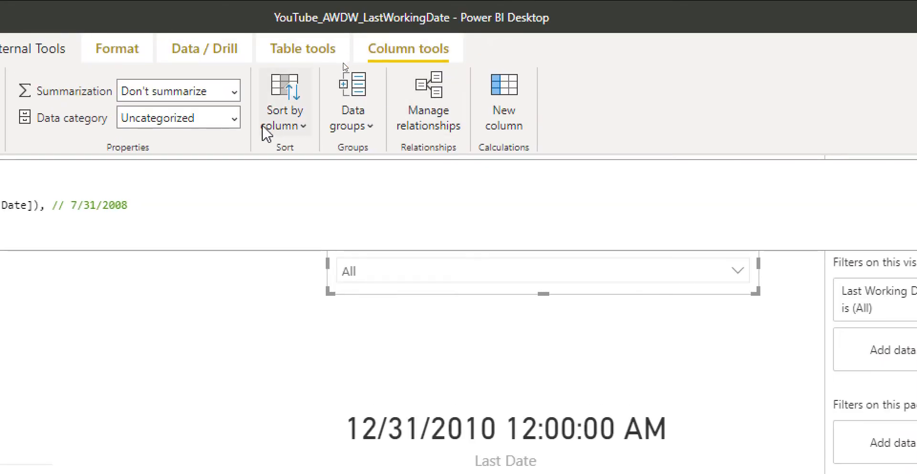
pyautogui.click(267, 133)
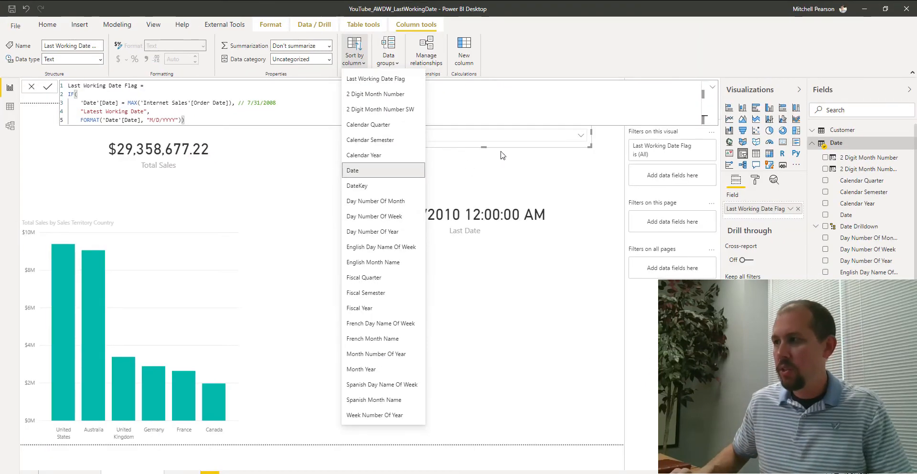
pyautogui.click(583, 139)
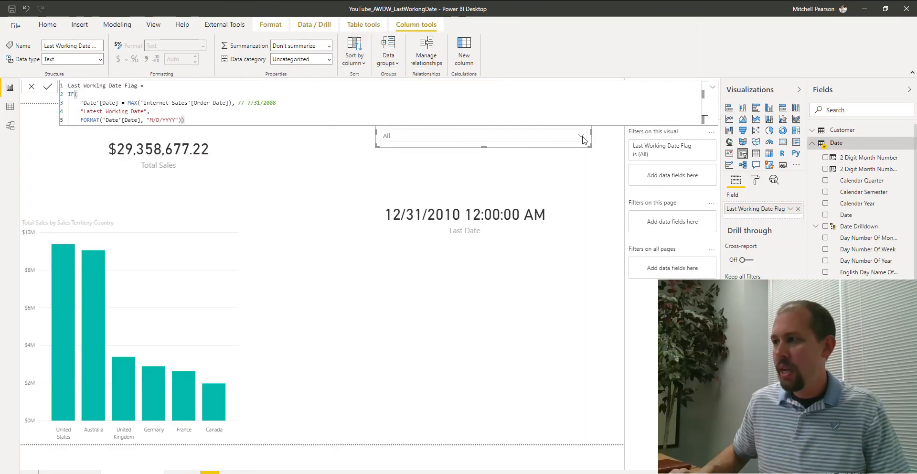
pyautogui.click(582, 136)
pyautogui.write('Latest Working')
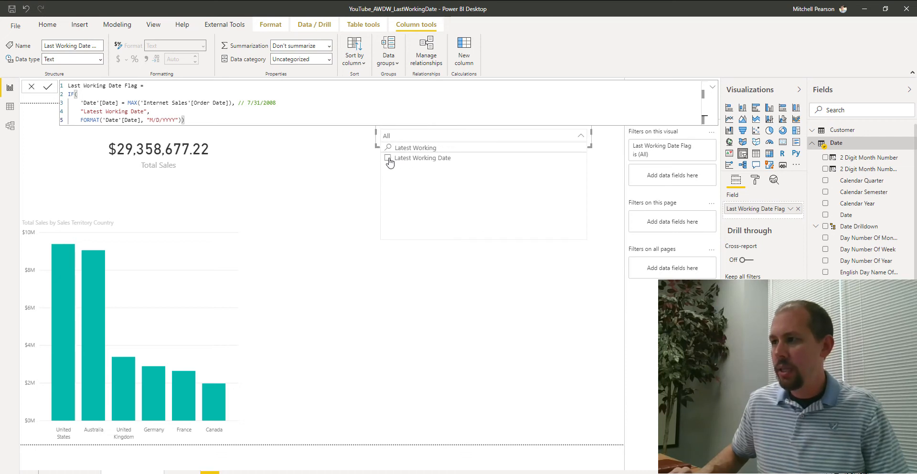
# Select Latest Working Date in the slicer, clear its search text and browse the dates
pyautogui.click(389, 159)
pyautogui.moveTo(446, 147); pyautogui.dragTo(403, 147)
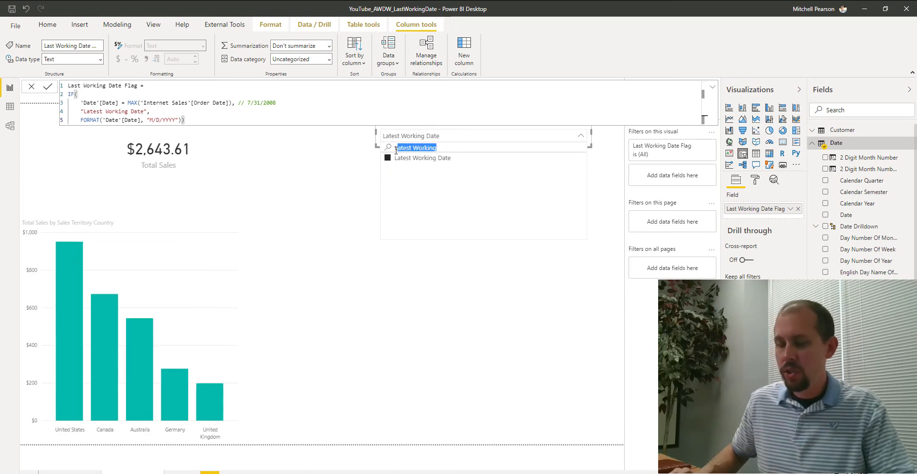
pyautogui.press('BackSpace')
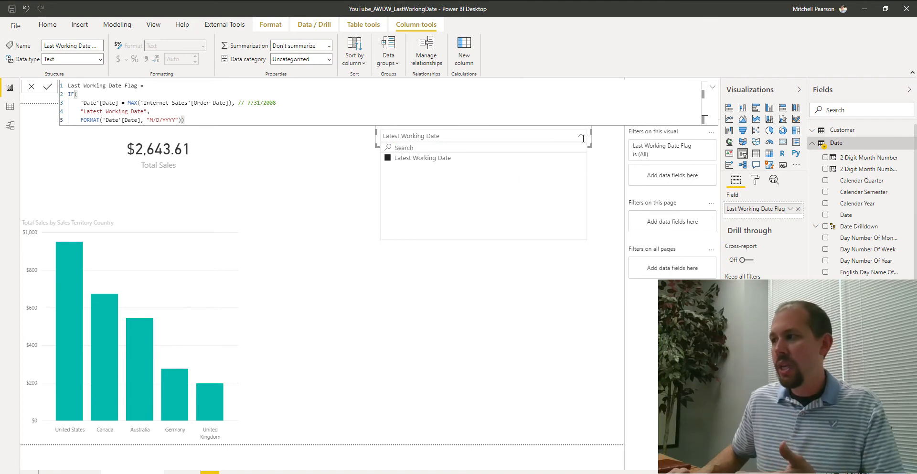
pyautogui.click(582, 137)
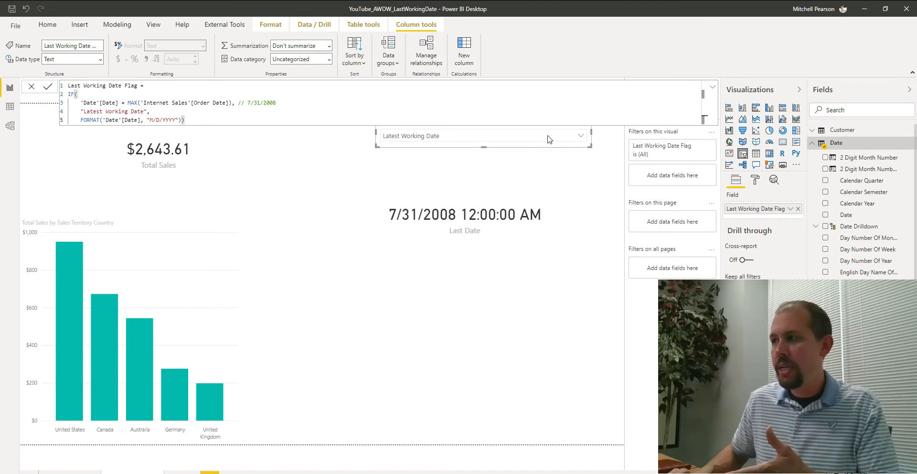
pyautogui.click(584, 138)
pyautogui.scroll(-5, 485, 195)
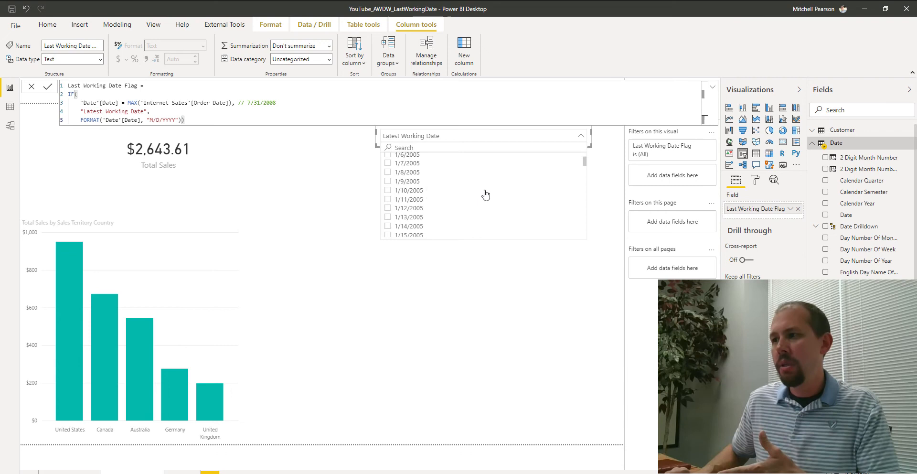
pyautogui.scroll(-5, 486, 194)
pyautogui.scroll(-5, 486, 194)
pyautogui.scroll(-5, 485, 195)
pyautogui.scroll(-3, 486, 195)
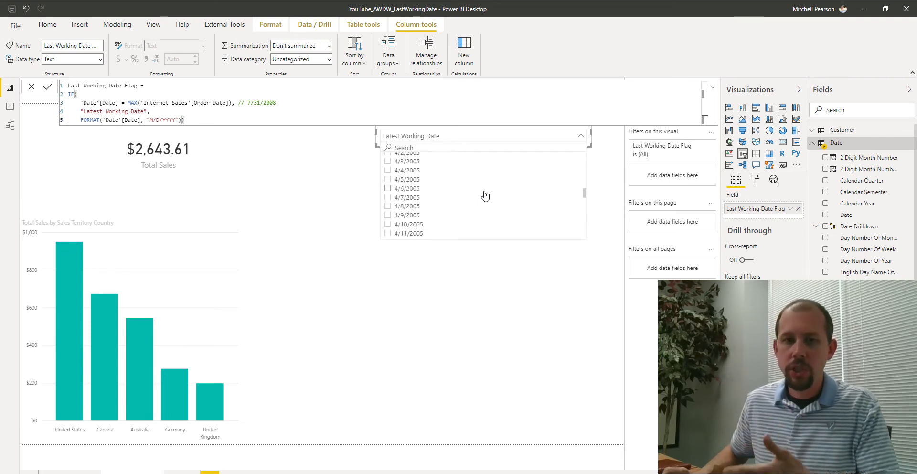
pyautogui.scroll(5, 486, 194)
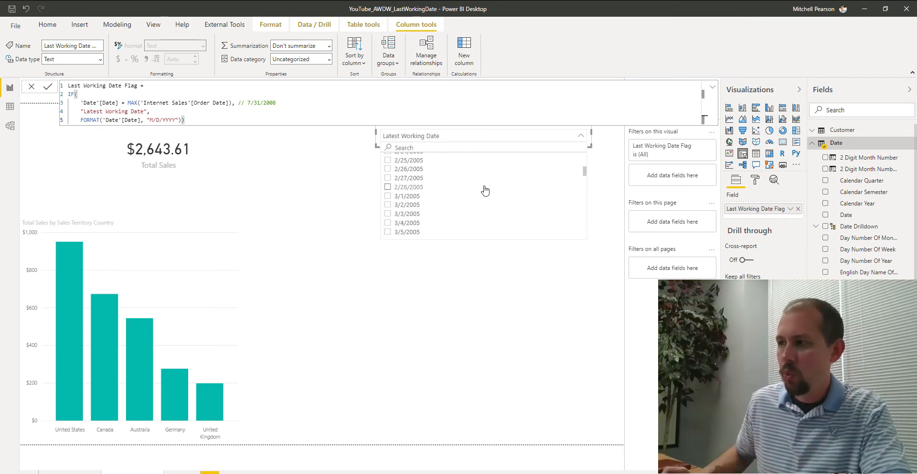
pyautogui.scroll(5, 485, 195)
pyautogui.scroll(3, 486, 195)
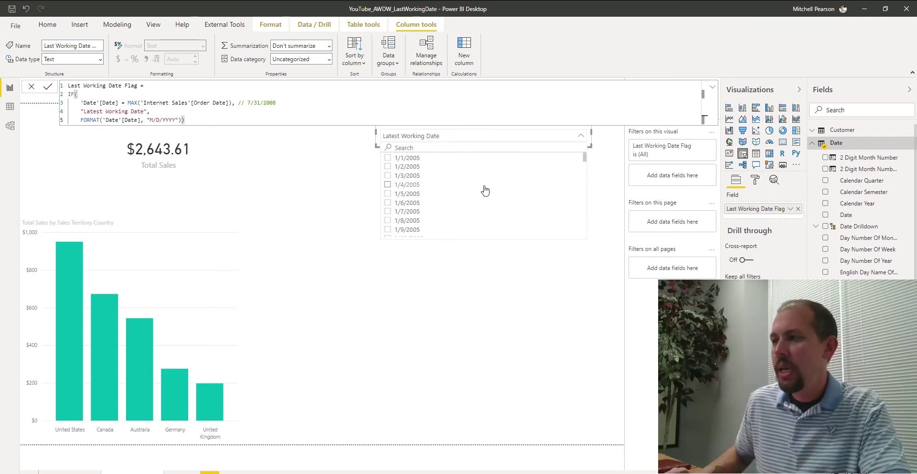
pyautogui.click(580, 138)
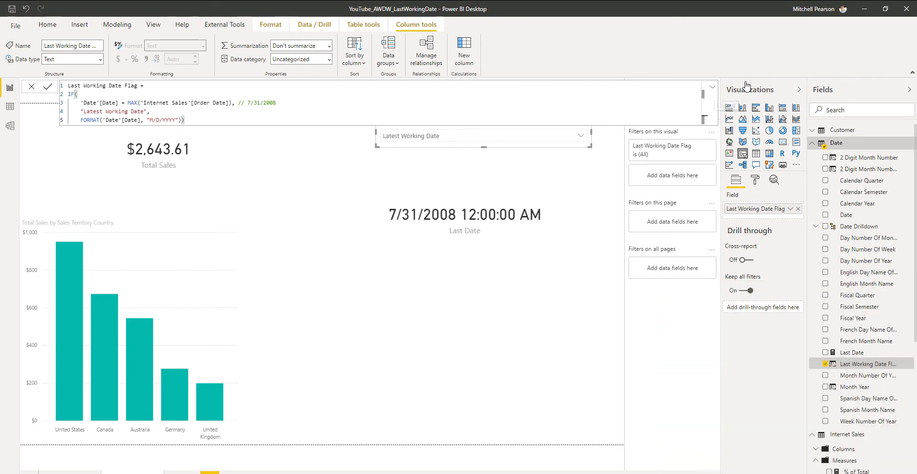
# Collapse the column formula bar to a single line
pyautogui.click(713, 92)
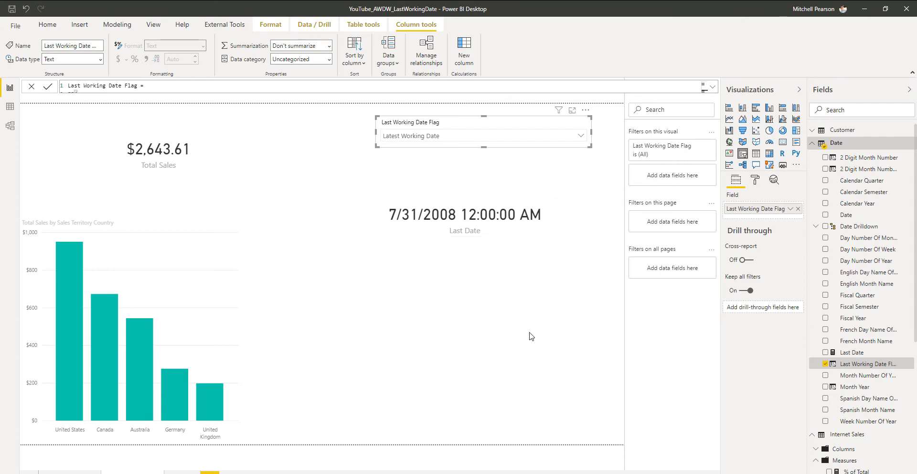
# Add Date as a page-level filter and bring up its filter type choices
pyautogui.click(531, 367)
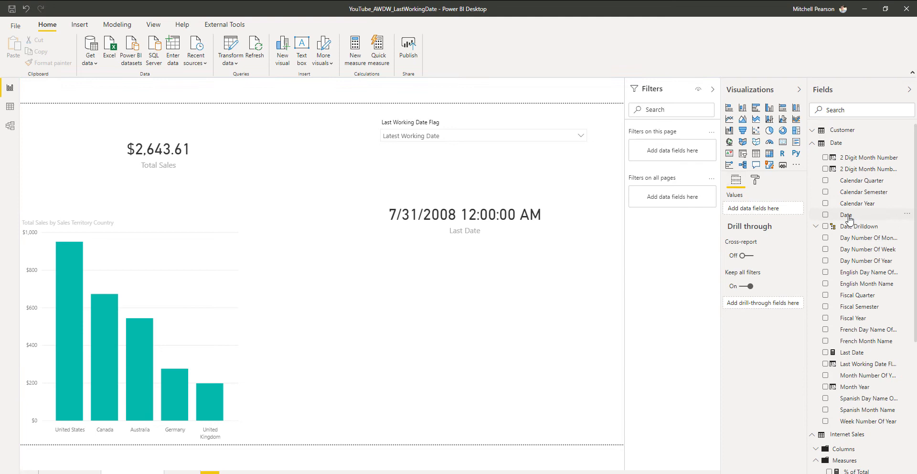
pyautogui.moveTo(846, 215); pyautogui.dragTo(663, 152)
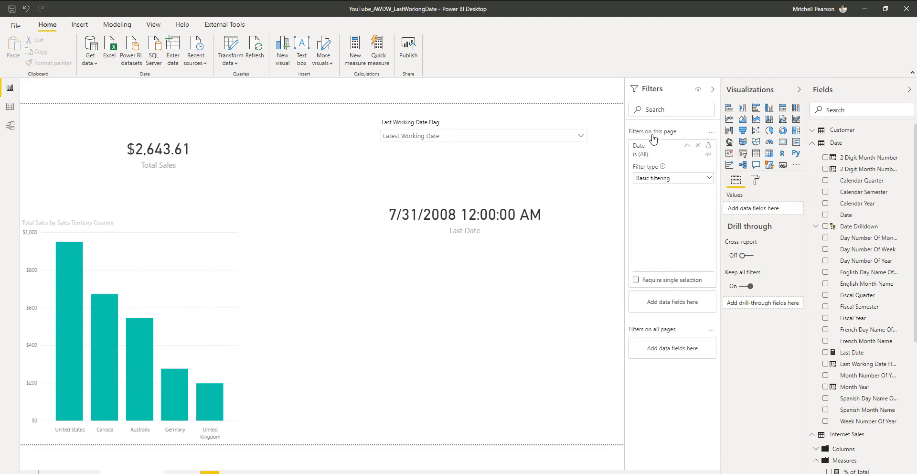
pyautogui.moveTo(672, 207)
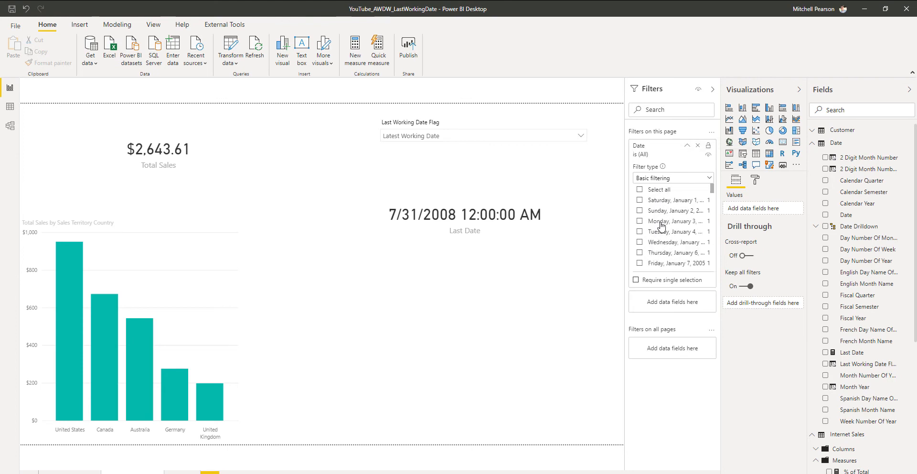
pyautogui.click(710, 178)
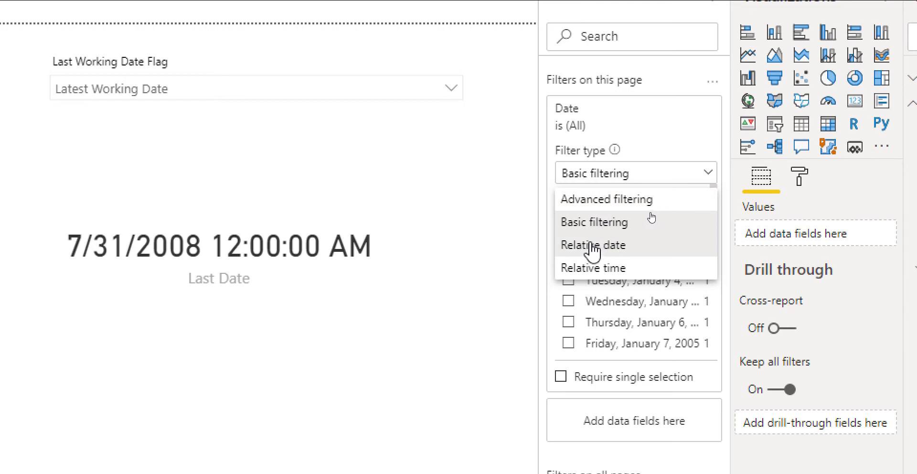
# Make the Date filter relative: is in the last 1 day, toggle Include today, and apply it
pyautogui.click(592, 245)
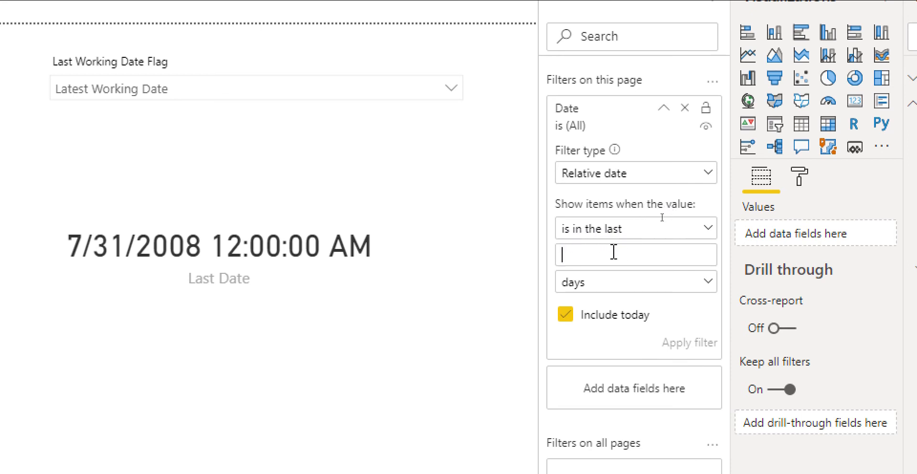
pyautogui.write('1')
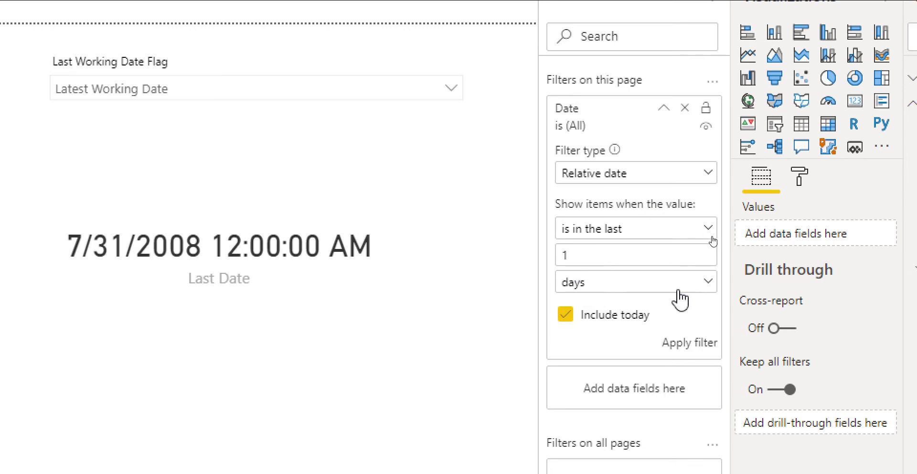
pyautogui.click(709, 282)
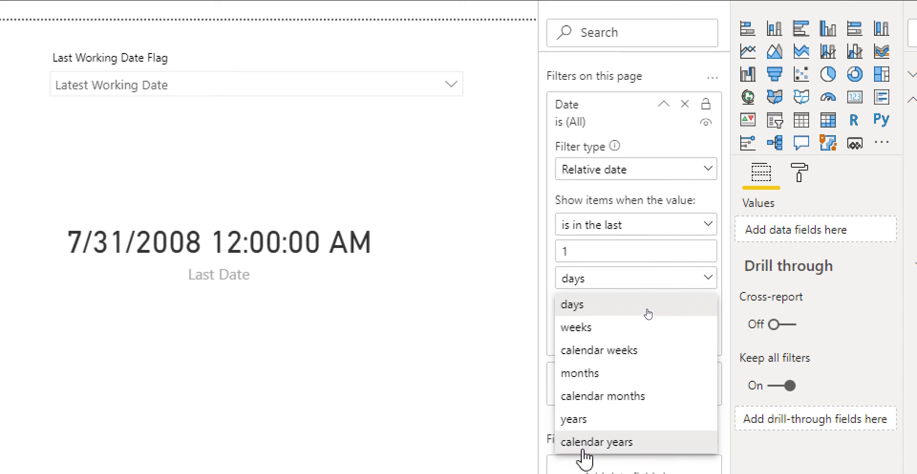
pyautogui.click(709, 278)
pyautogui.click(616, 278)
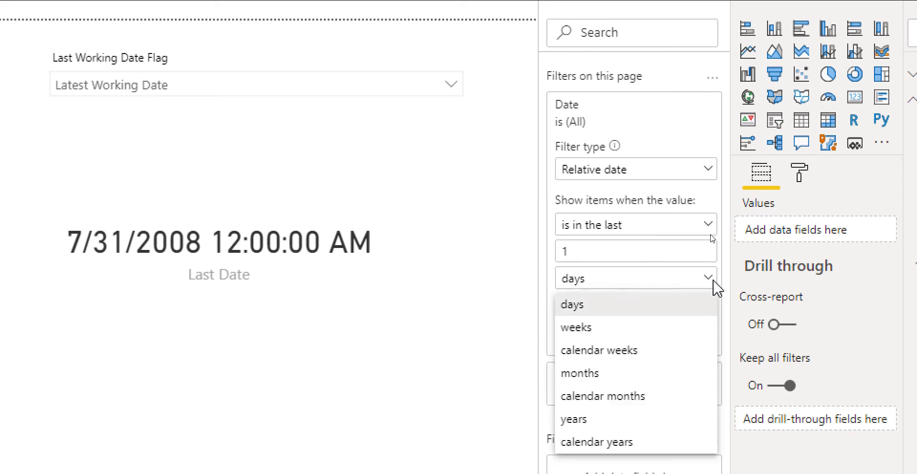
pyautogui.click(709, 279)
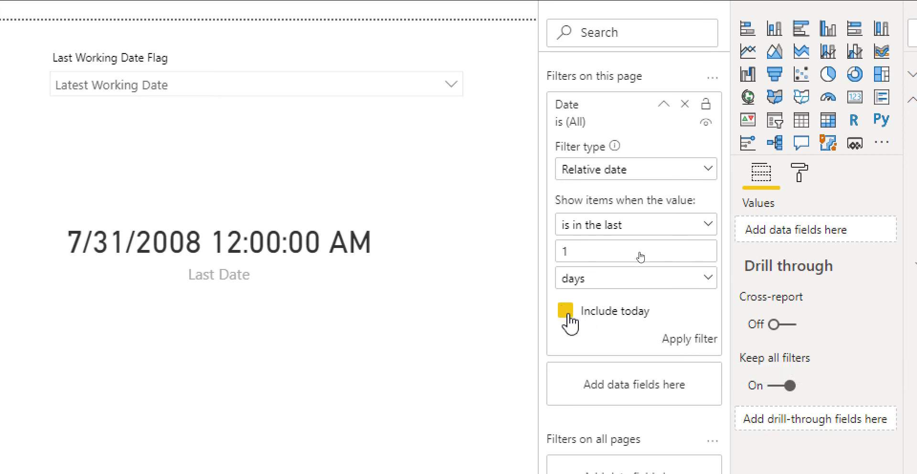
pyautogui.click(566, 311)
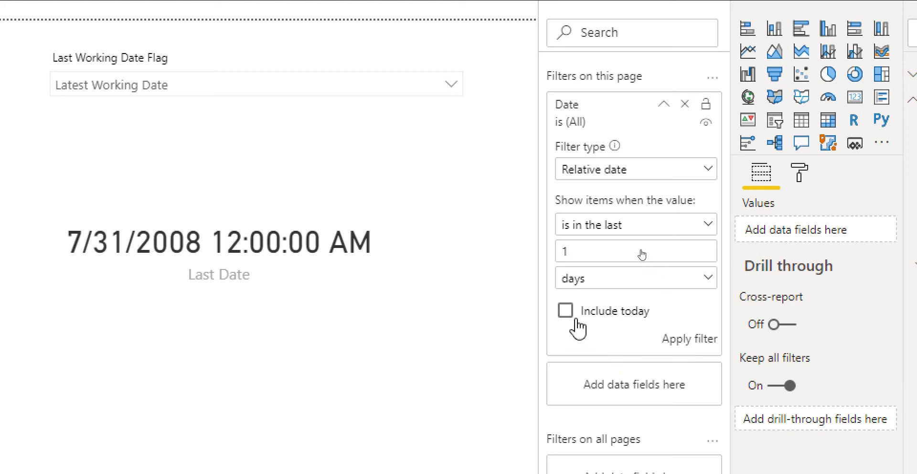
pyautogui.click(676, 346)
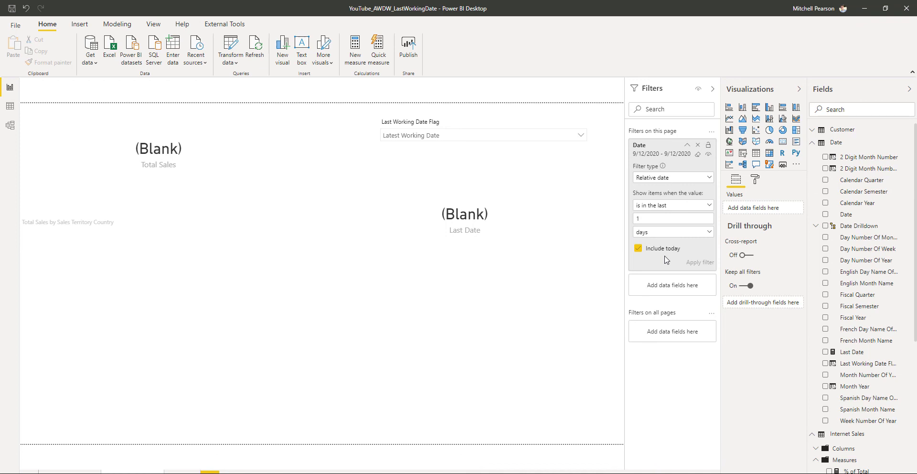
# Switch the page's Date filter type back to Basic filtering
pyautogui.click(710, 178)
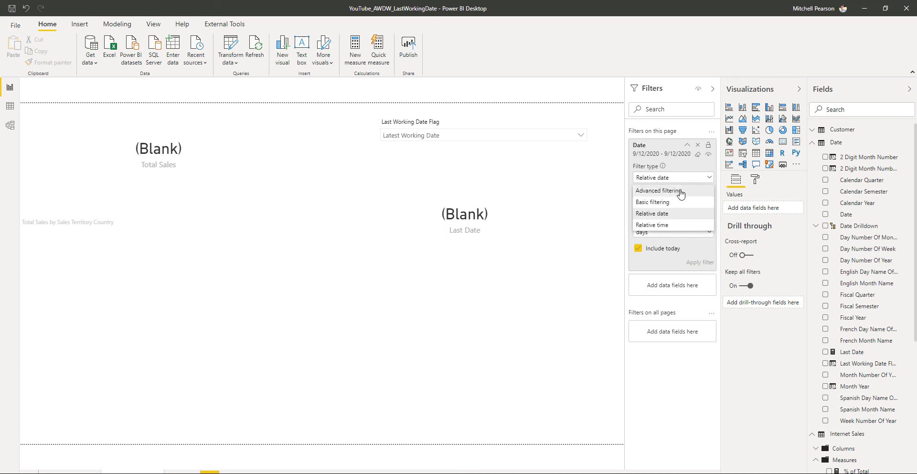
pyautogui.click(666, 206)
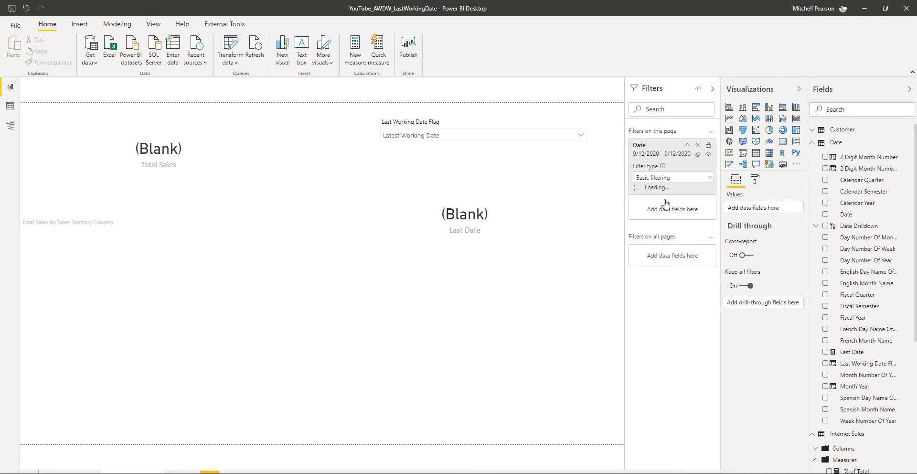